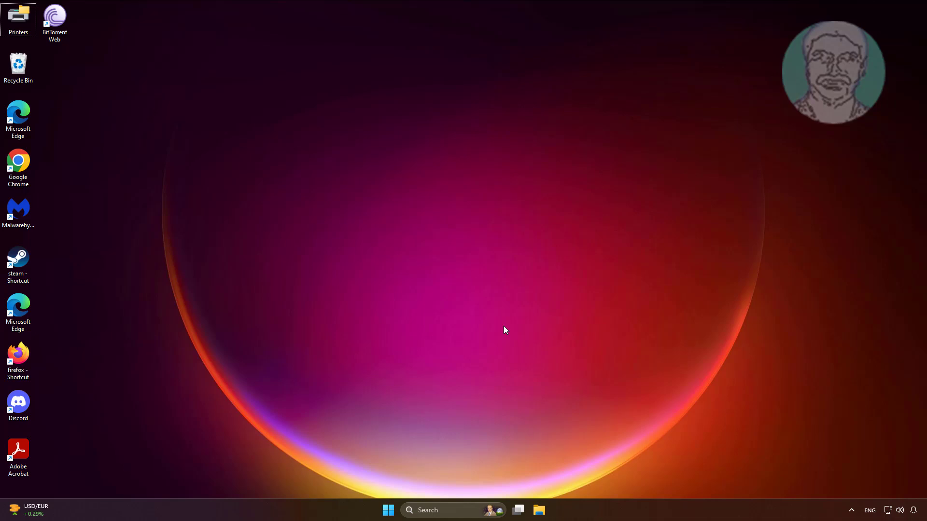
- Open Task Manager, restart the Windows Explorer process, and close Task Manager
key(ctrl+shift+Escape)
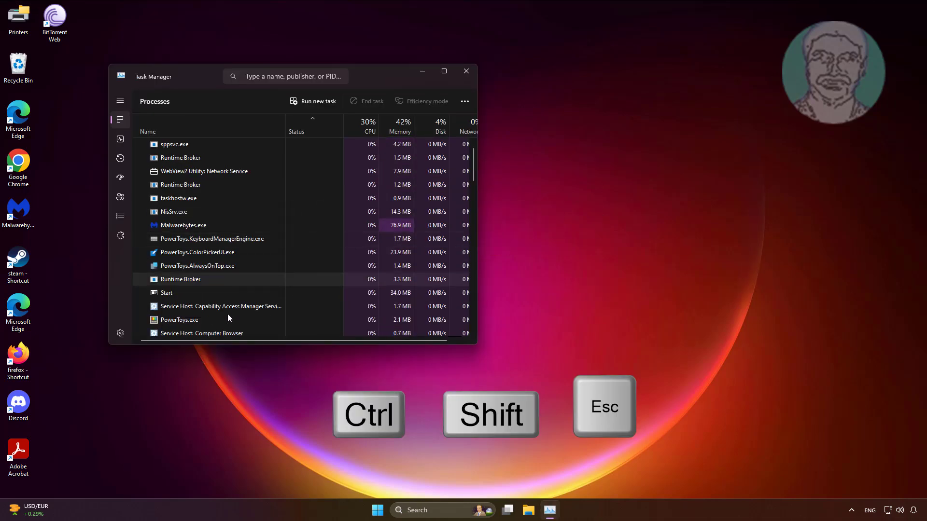
scroll(219, 301, down, 5)
scroll(205, 317, down, 10)
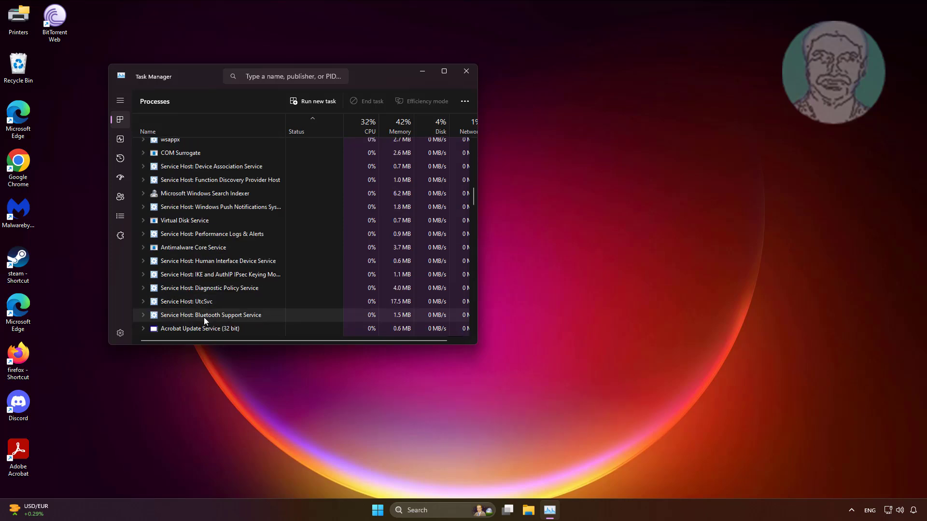
scroll(195, 308, down, 12)
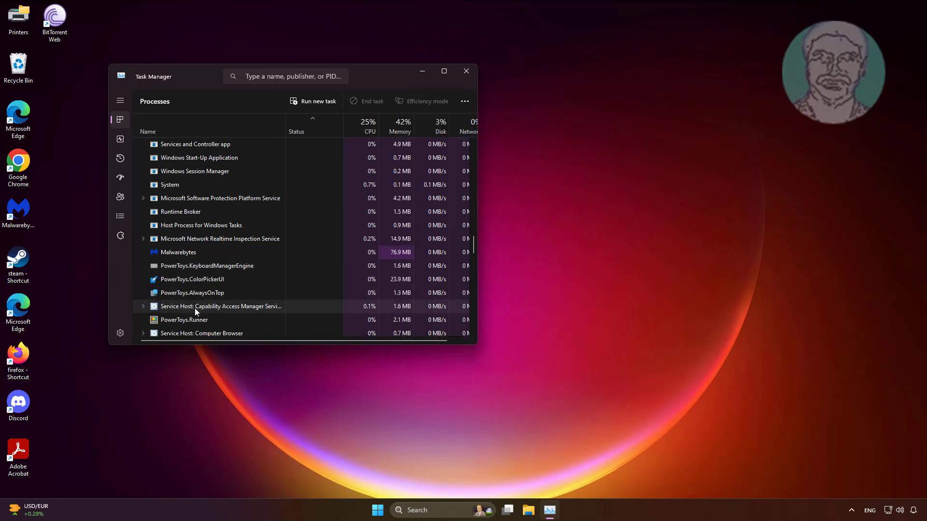
scroll(195, 316, down, 5)
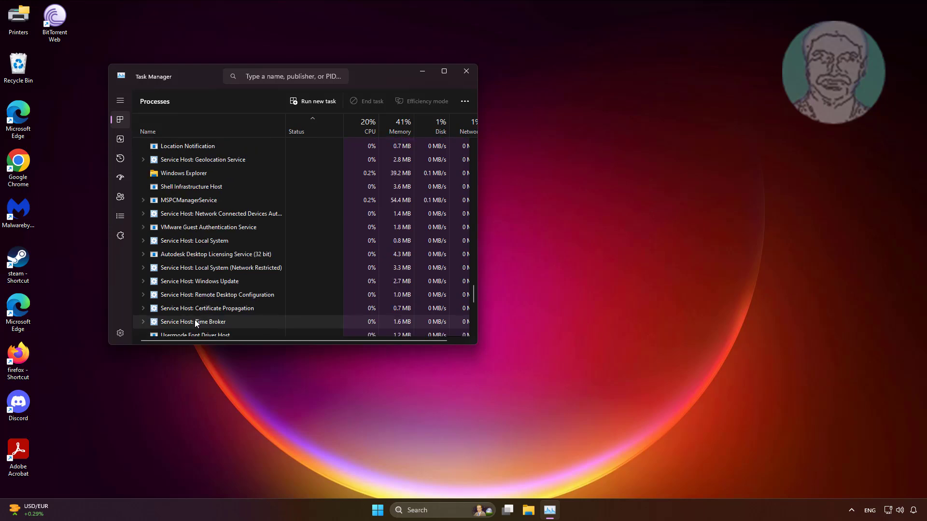
click(225, 188)
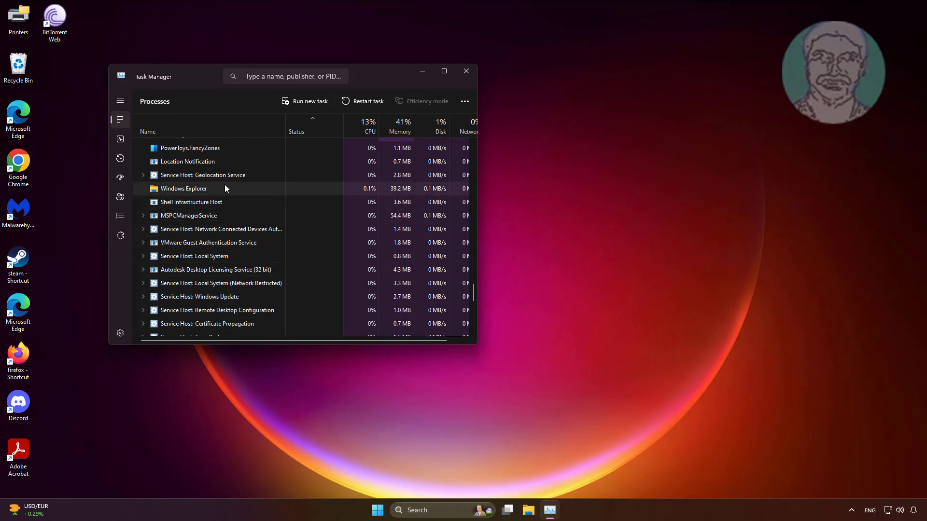
right_click(214, 190)
click(251, 194)
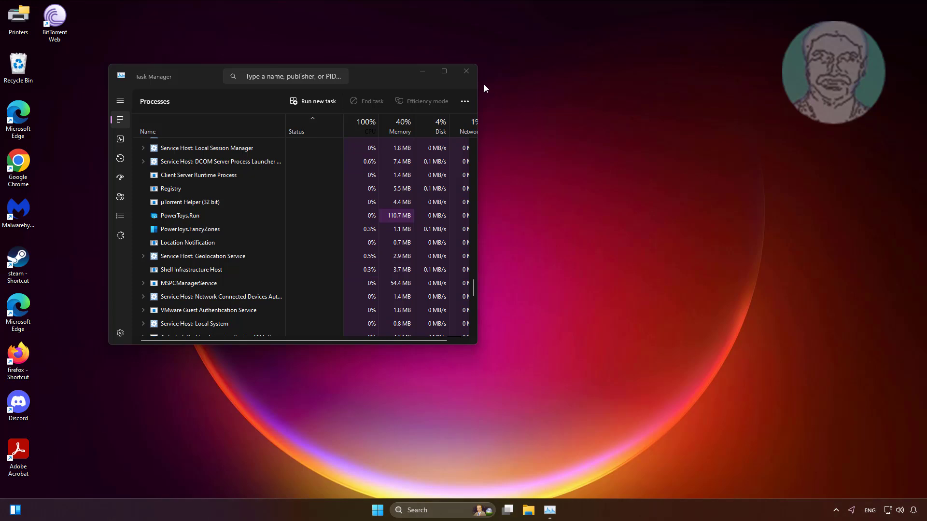
click(468, 72)
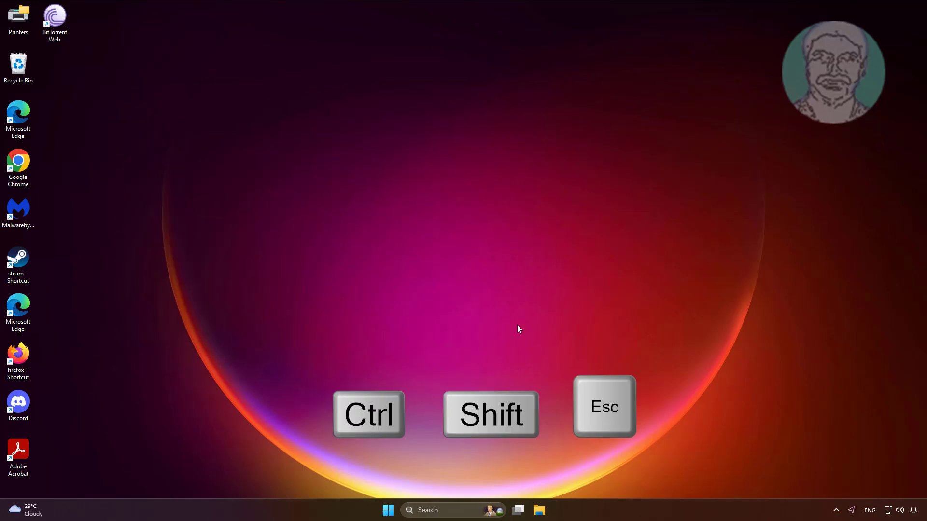
- Launch Windows Settings by running ms-settings: as a new task from Task Manager
key(ctrl+shift+Escape)
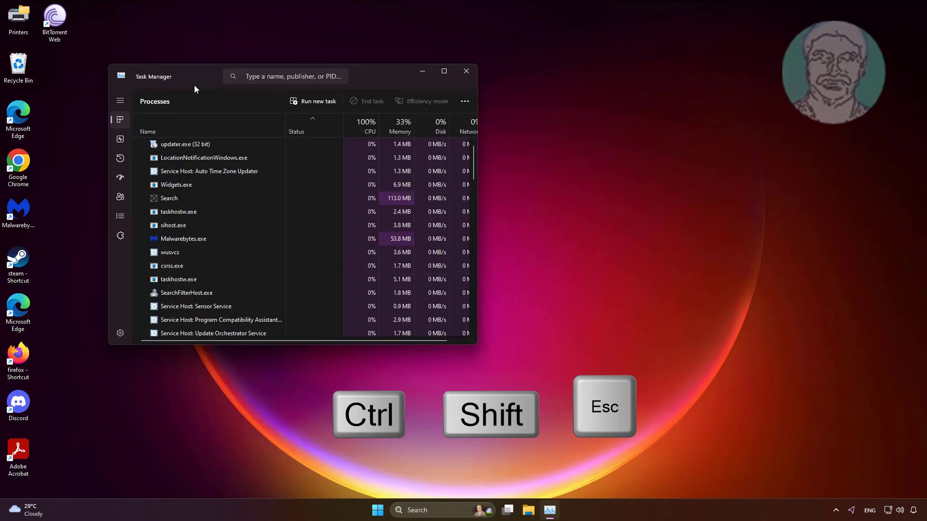
click(314, 101)
text(ms)
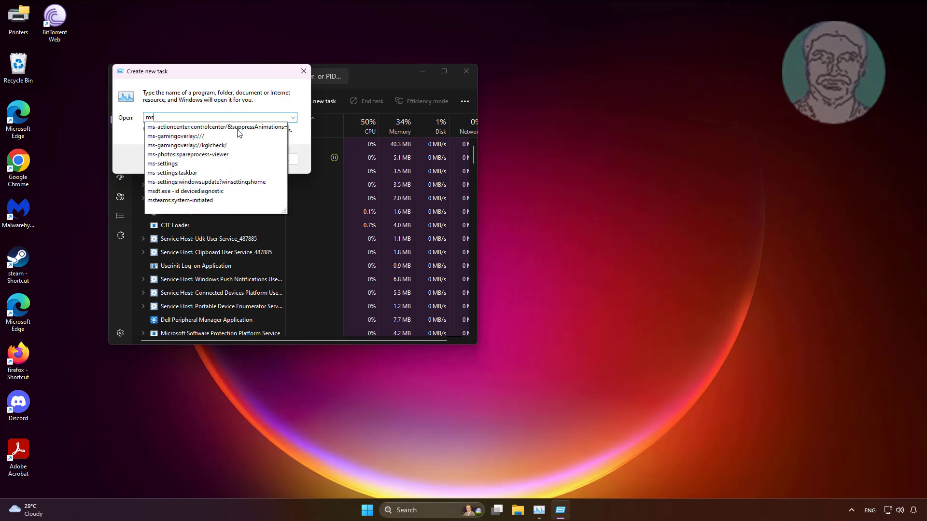
text(0)
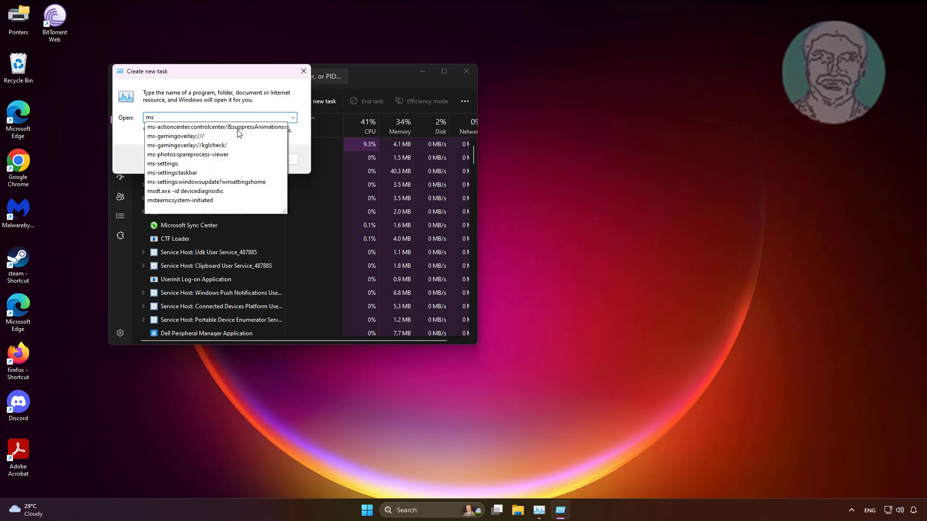
key(BackSpace)
text(-)
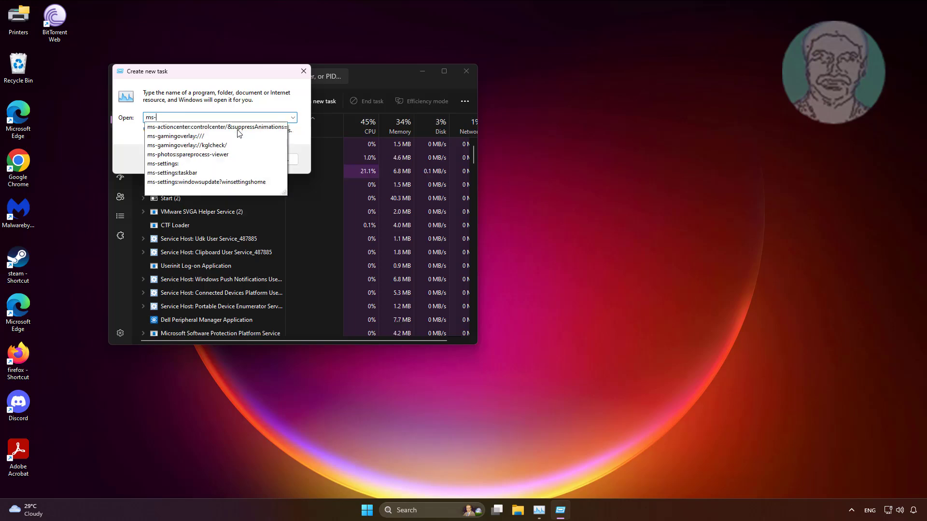
text(settings:)
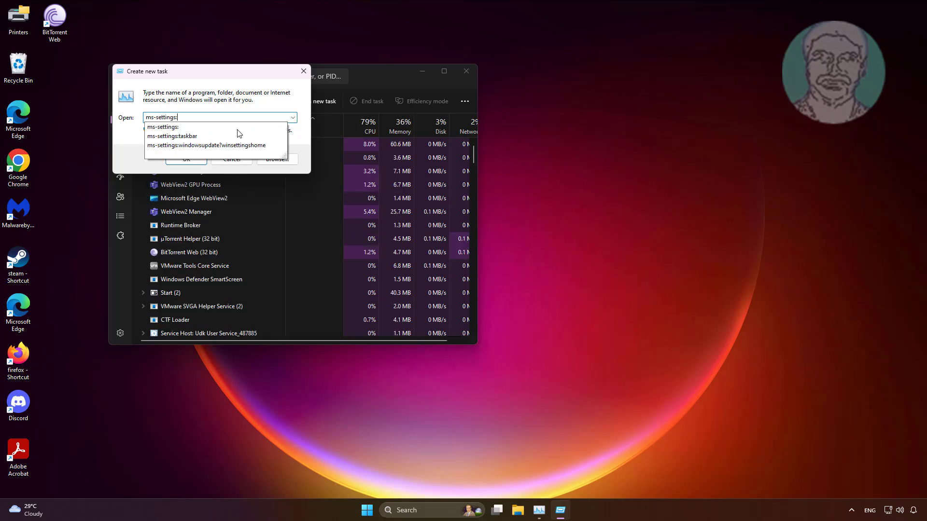
click(163, 128)
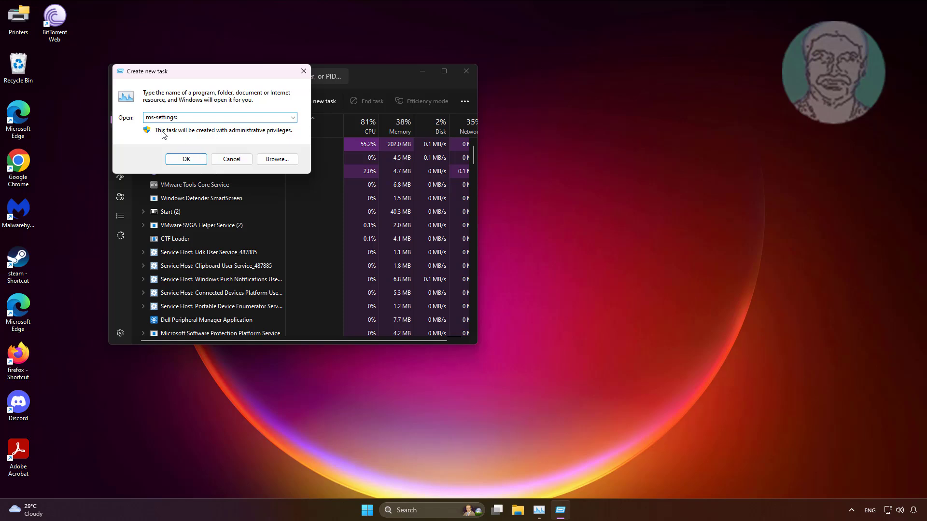
click(186, 160)
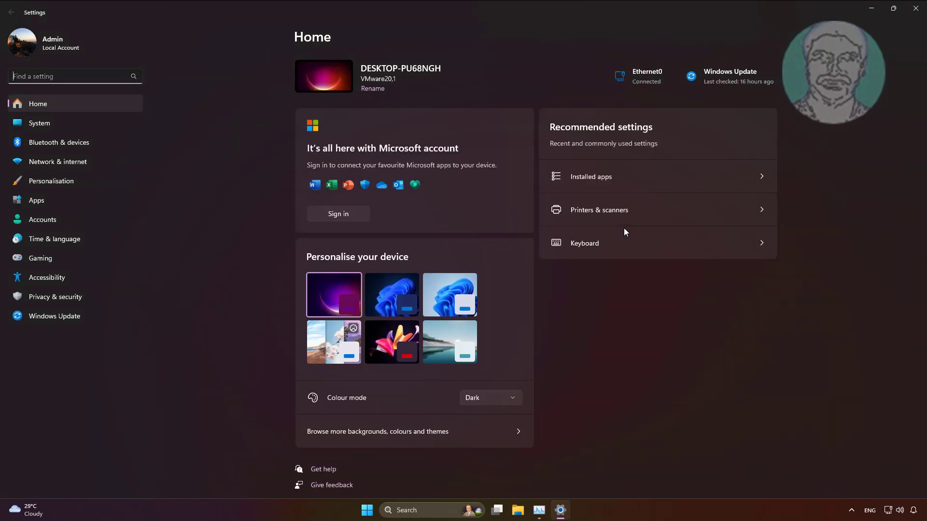
- View the updates that can be uninstalled, listed under Windows Update's update history, and close Settings
click(710, 75)
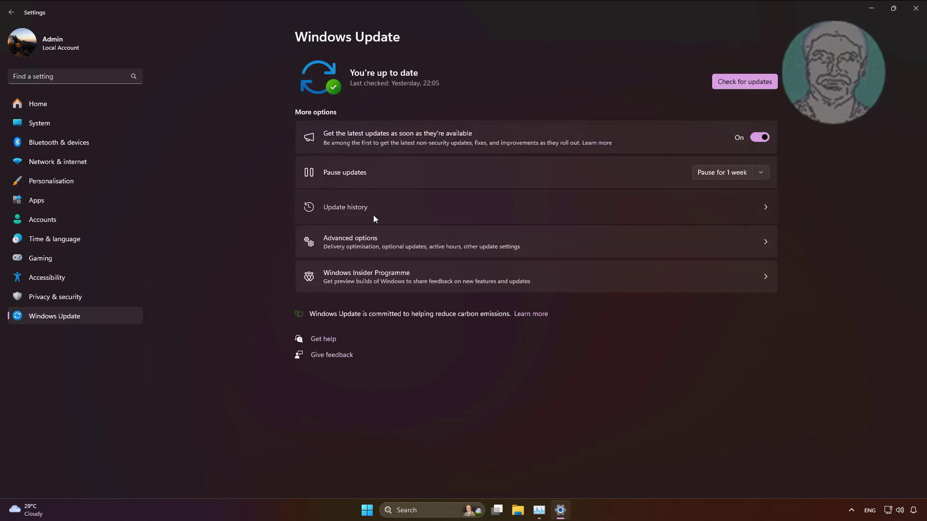
click(373, 216)
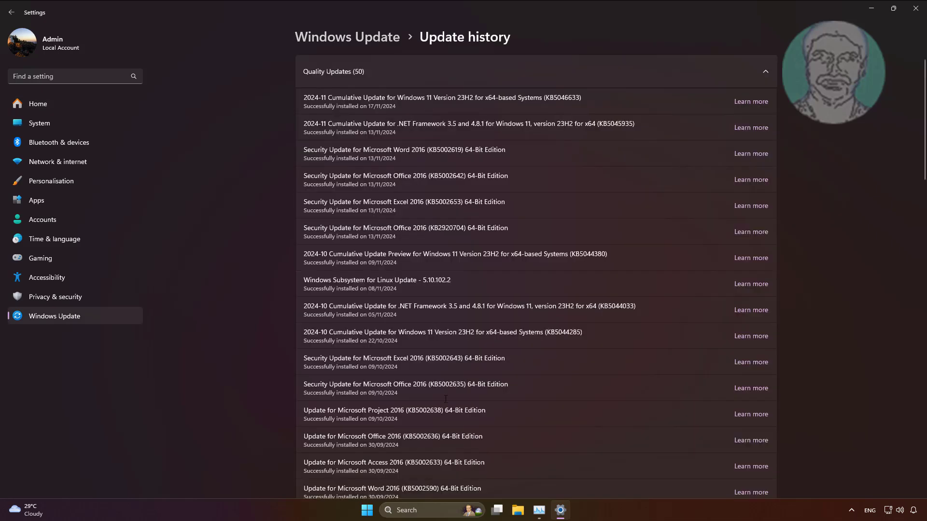
scroll(425, 398, down, 20)
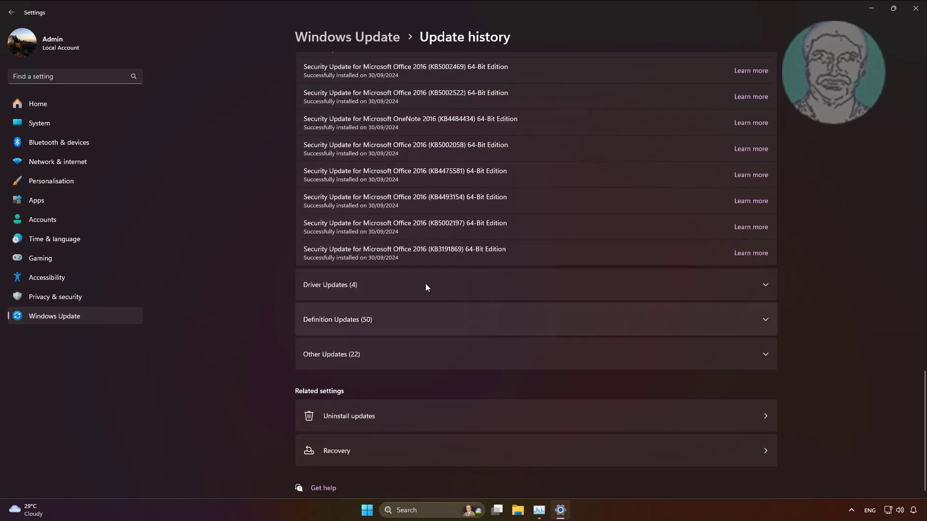
click(357, 420)
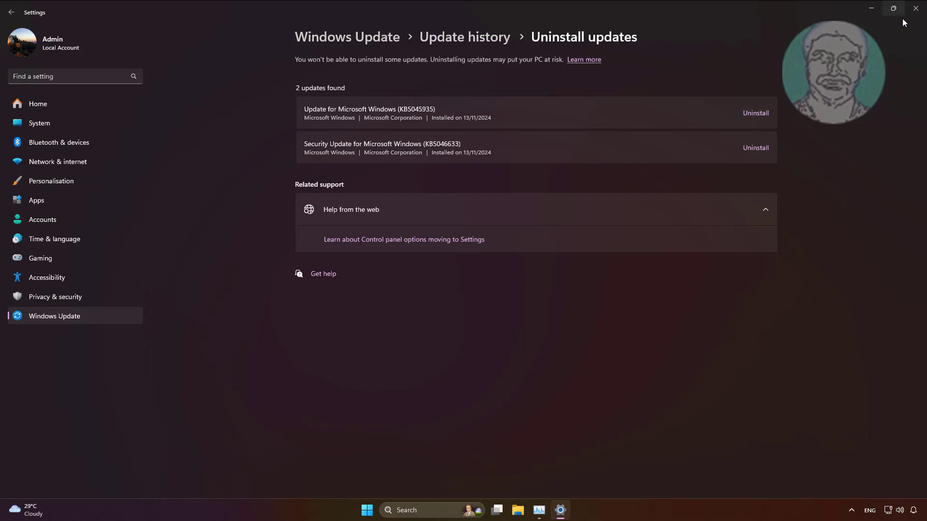
click(916, 8)
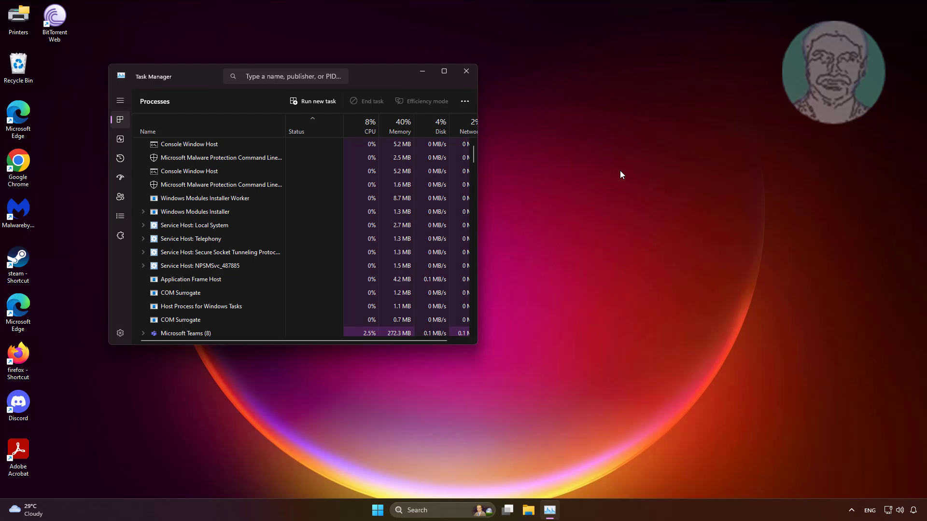
- Restart the computer immediately by running shutdown -r -f -t 00 as a new task from Task Manager
click(305, 101)
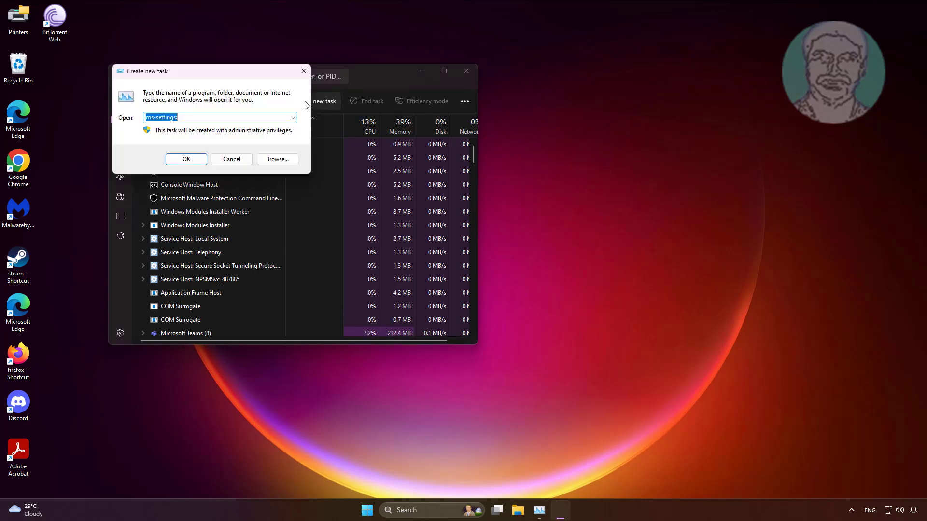
text(s)
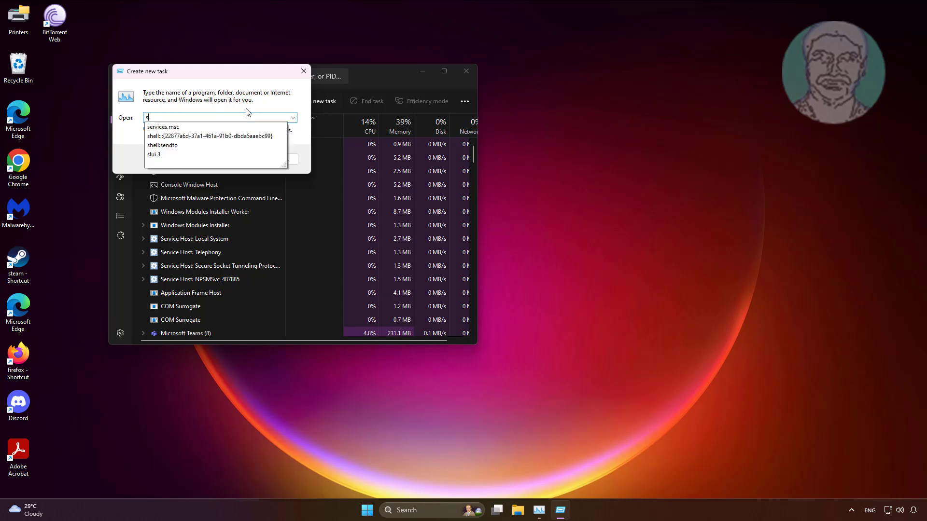
text(hutdown)
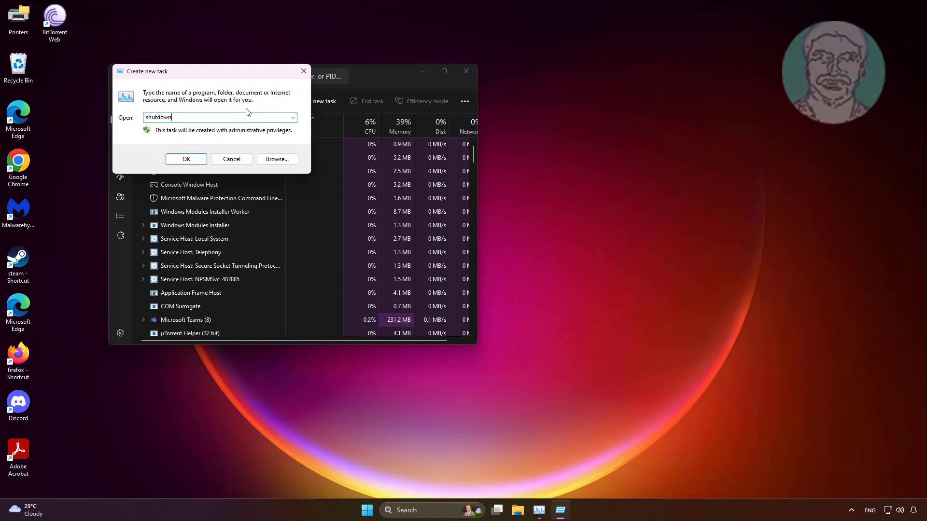
text( -r -f -t 00)
click(192, 161)
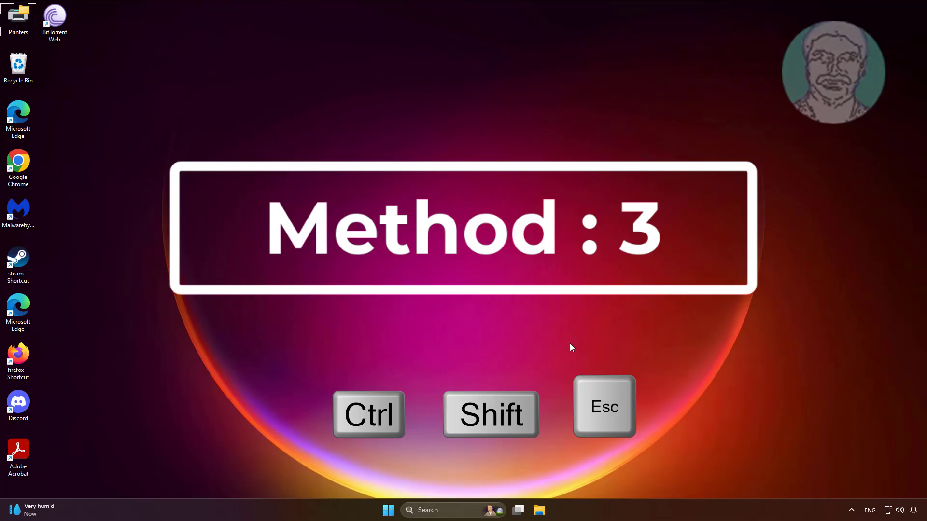
- Launch PowerShell with administrative privileges by running powershell as a new task from Task Manager
key(ctrl+shift+Escape)
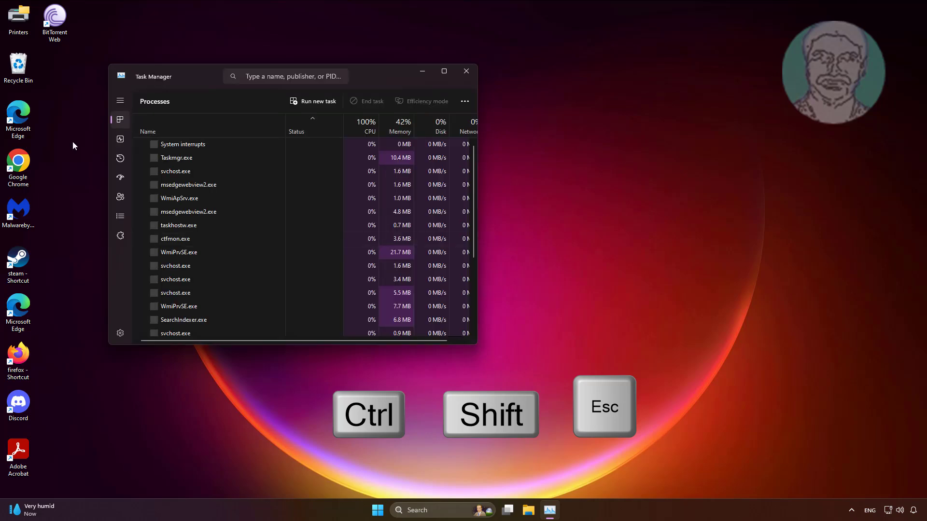
click(317, 103)
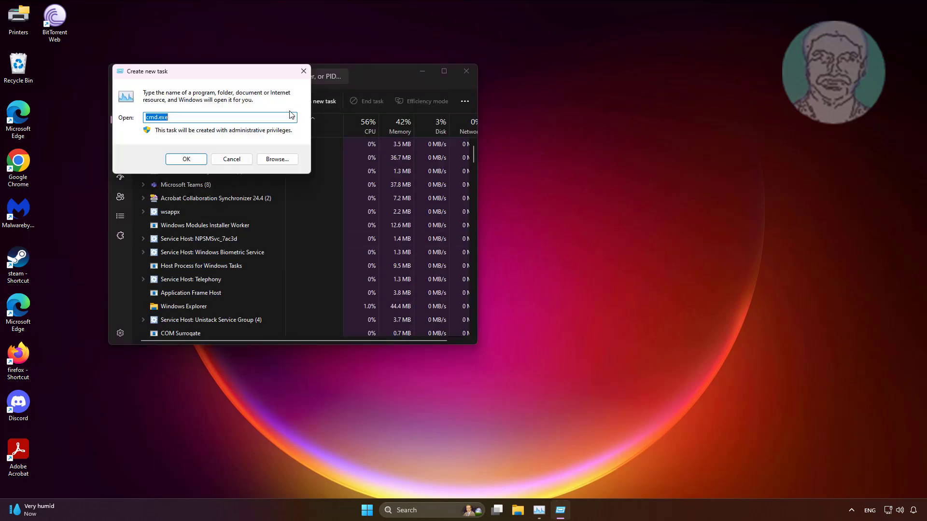
text(power)
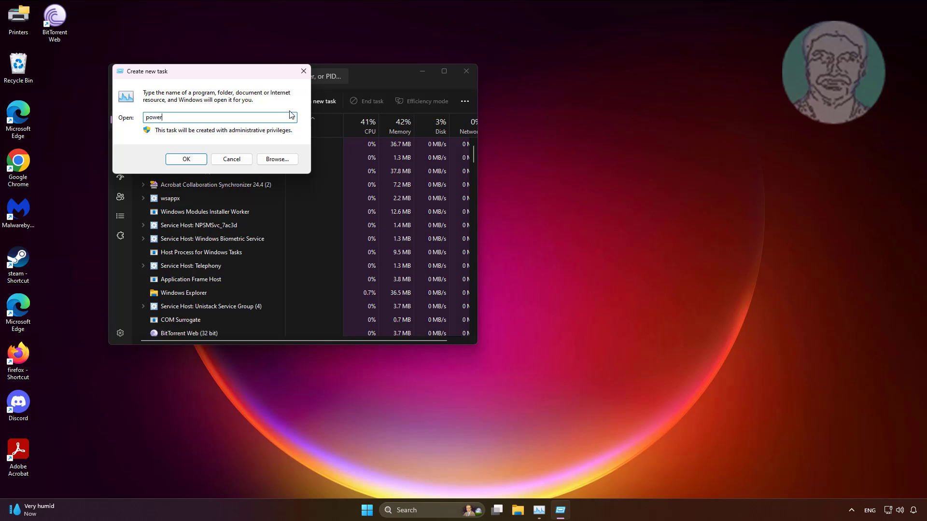
text(shell)
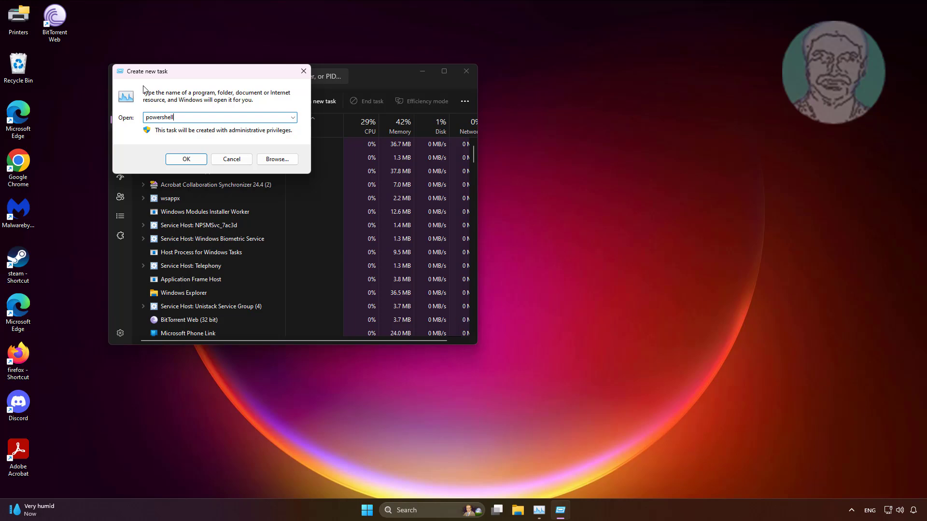
click(188, 162)
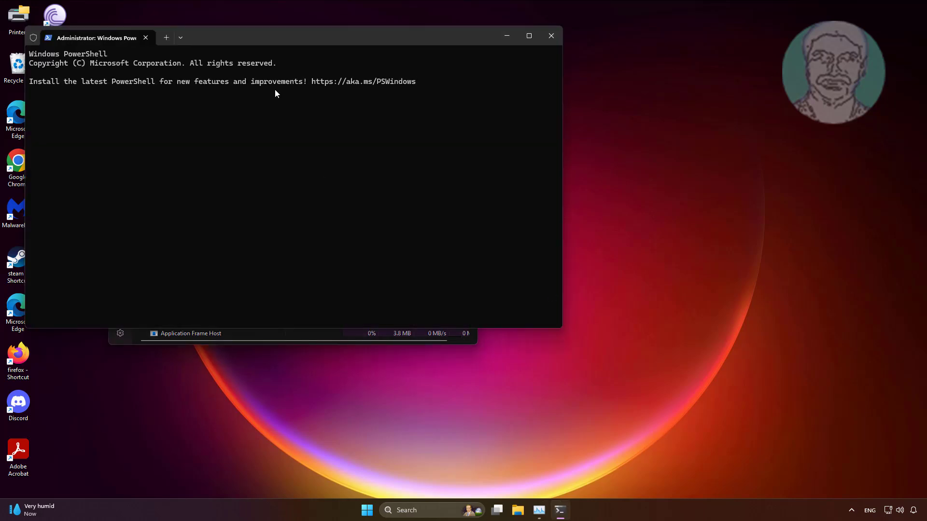
- Run Get-AppxPackage -AllUsers Microsoft.Windows.ShellExperienceHost | Foreach {Add-AppxPackage -DisableDevelopmentMode -Register "$($_.InstallLocation)\AppXManifest.xml"} in PowerShell
drag(241, 34, 463, 71)
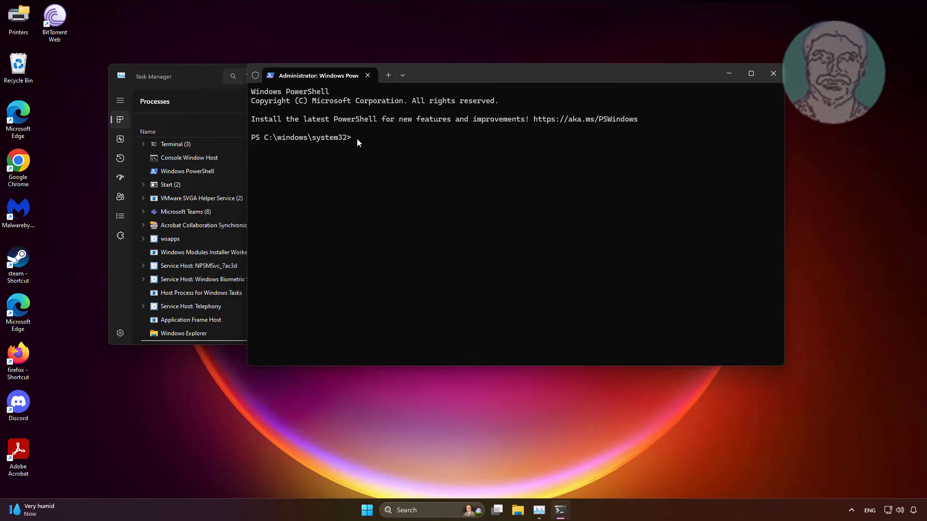
text(Get-AppxPackage -AllUsers Microsoft.Windows.ShellExperienceHost | Foreach {Add-AppxPackage -DisableDevelopmentMode -Register "$($_.InstallLocation)\AppXManifest.xml"})
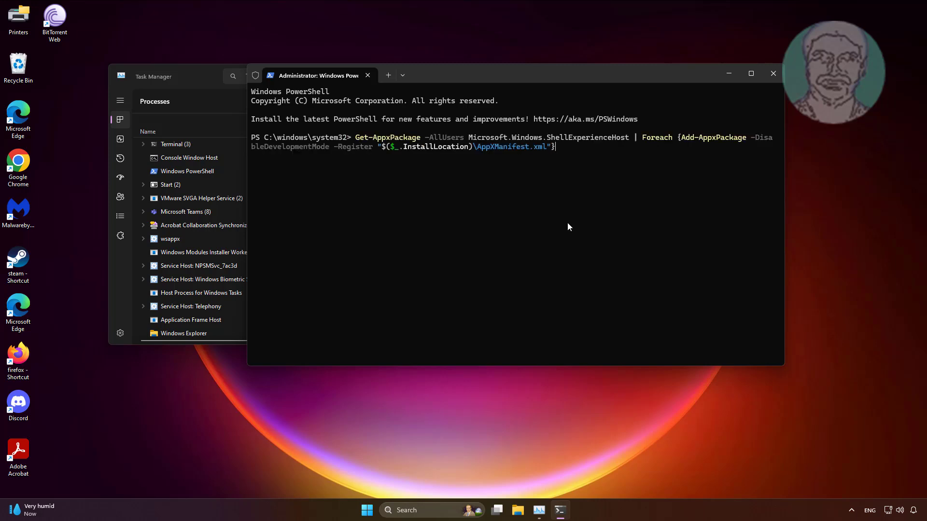
key(Return)
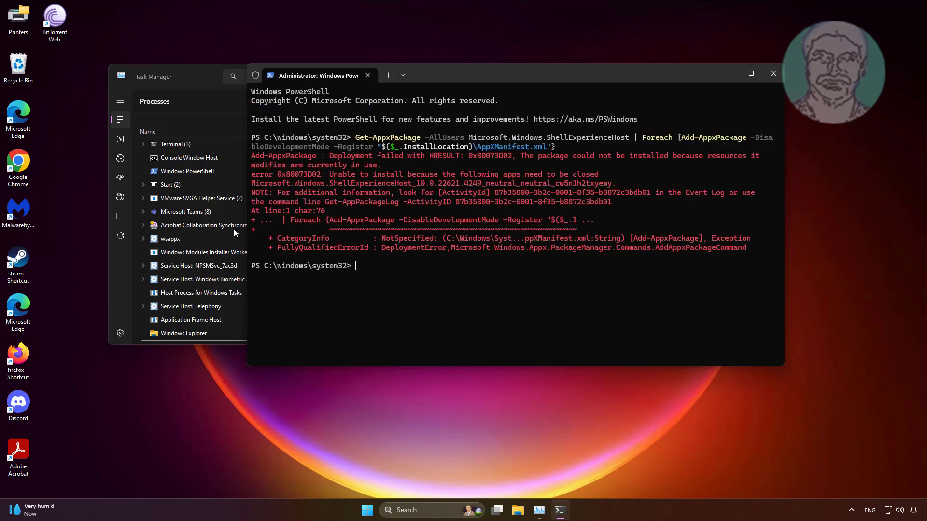
- Force an immediate restart of the computer from PowerShell with shutdown -r -f -t 00
text(shutdown -r -f-t 00)
key(Return)
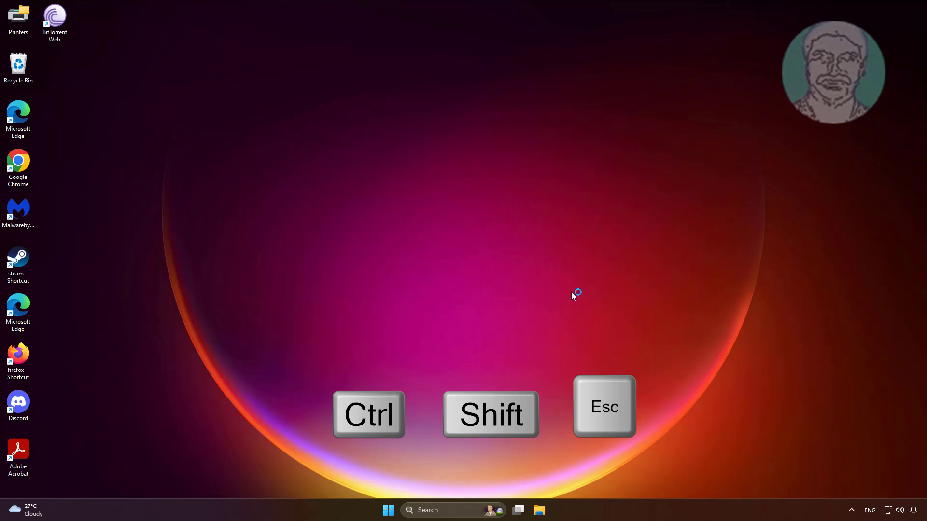
- Open Local Users and Groups by running lusrmgr.msc as a new task from Task Manager
key(ctrl+shift+Escape)
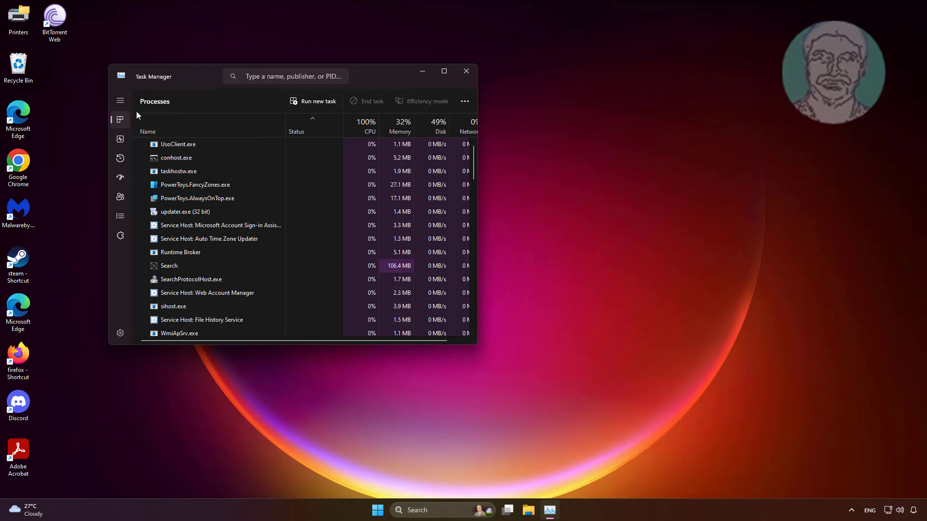
click(312, 103)
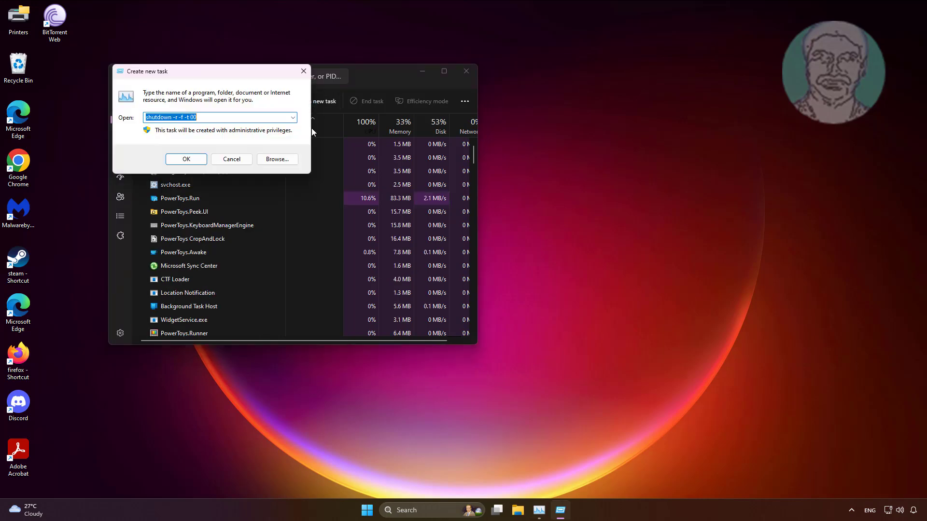
text(lu)
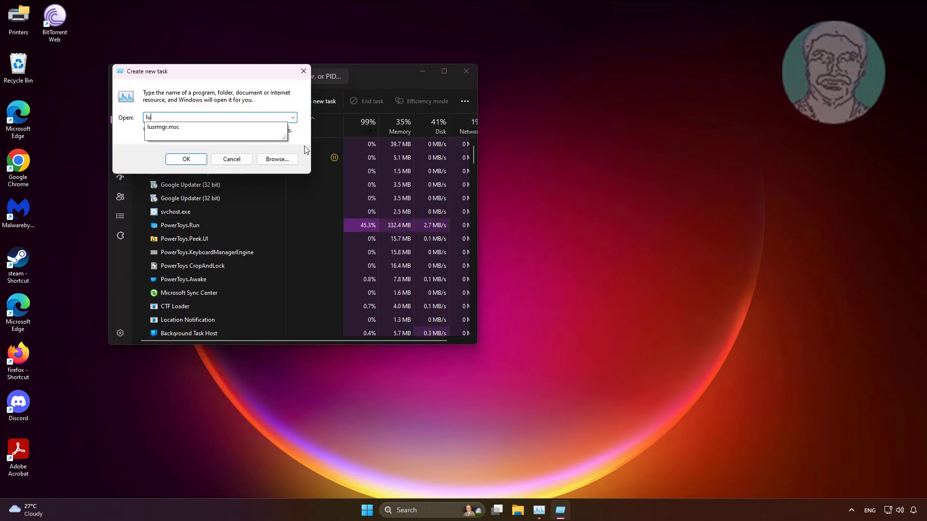
text(srmgr.msc)
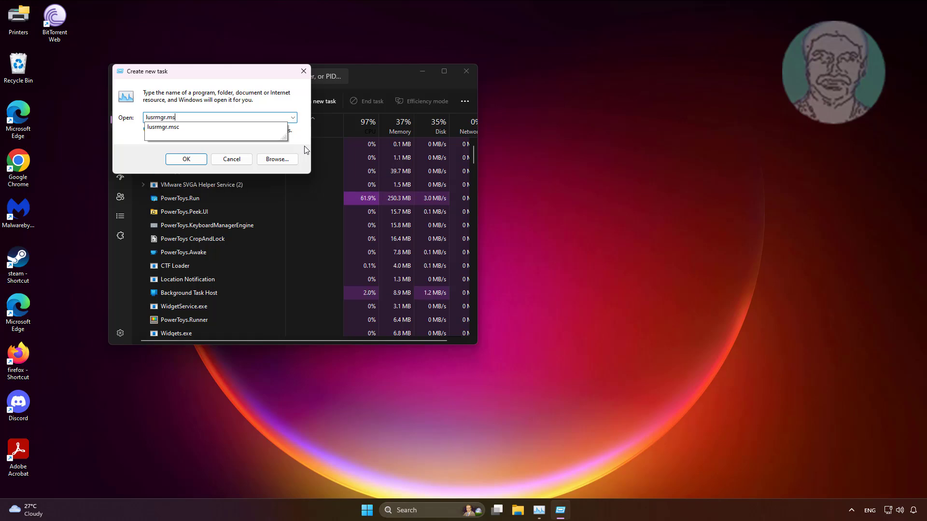
click(186, 158)
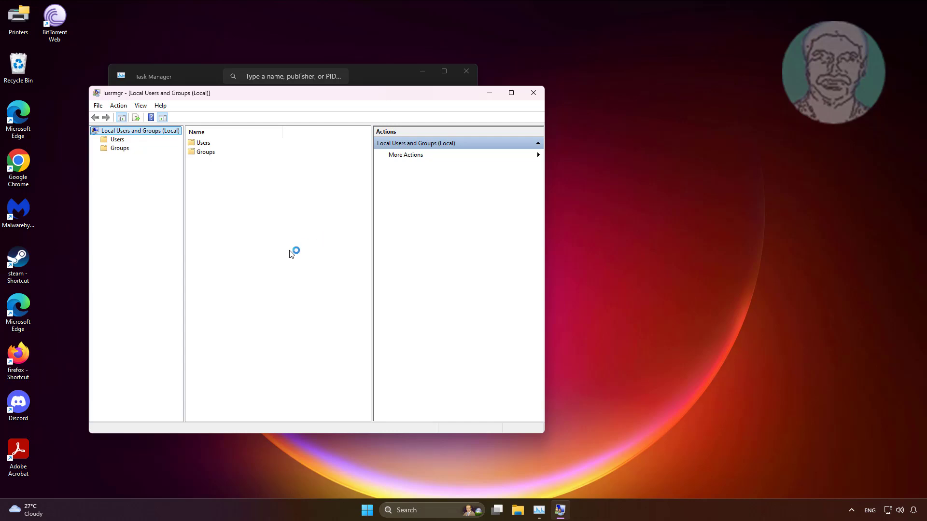
- Start a new local user with the user name New Admin, without requiring a password change at next logon
click(121, 142)
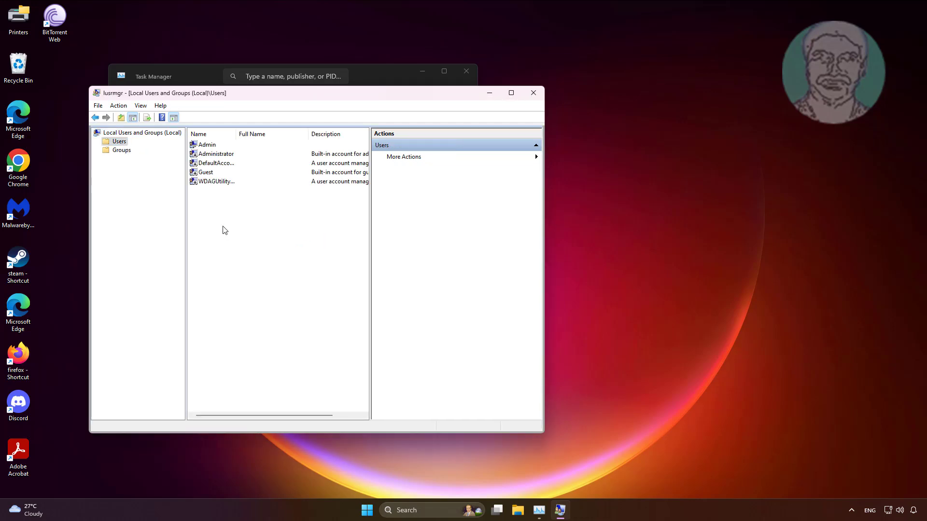
right_click(214, 208)
click(242, 213)
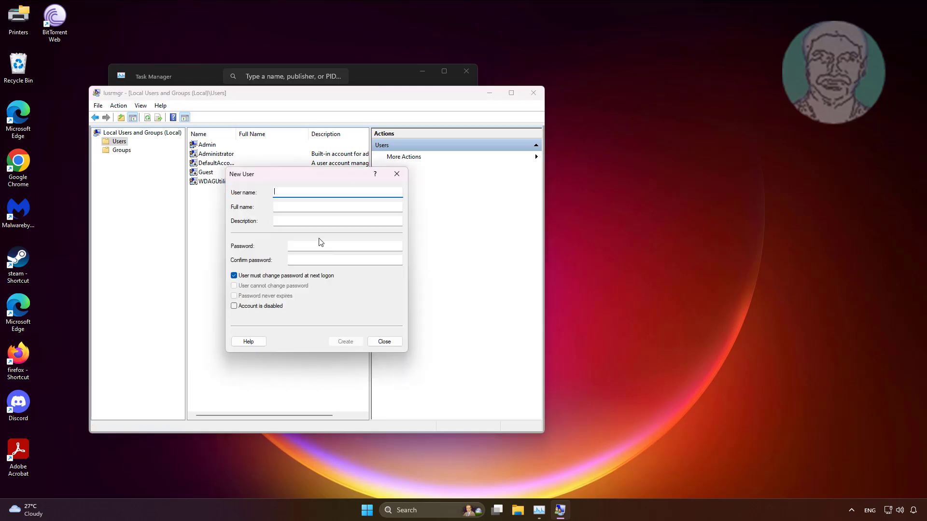
text(New Admin)
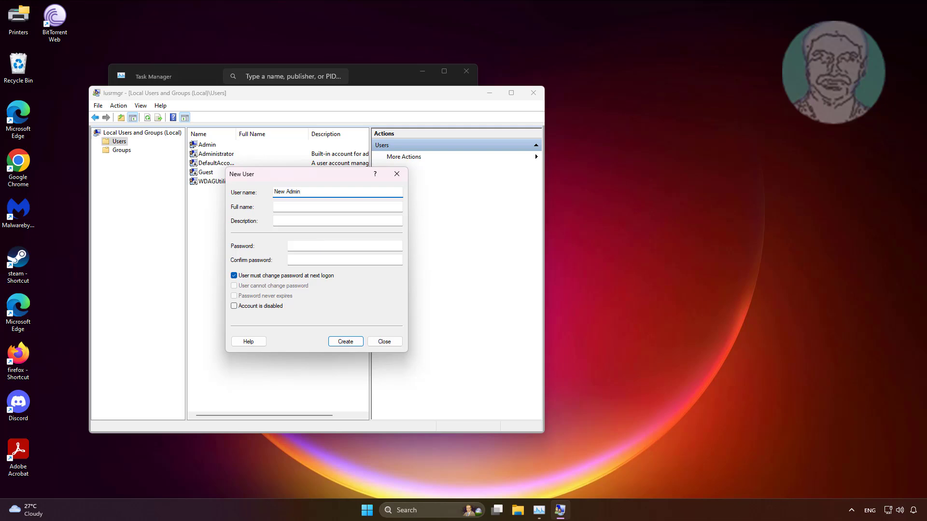
click(234, 276)
- Enter and confirm the new user's account password, create the account and close the New User dialog
click(302, 248)
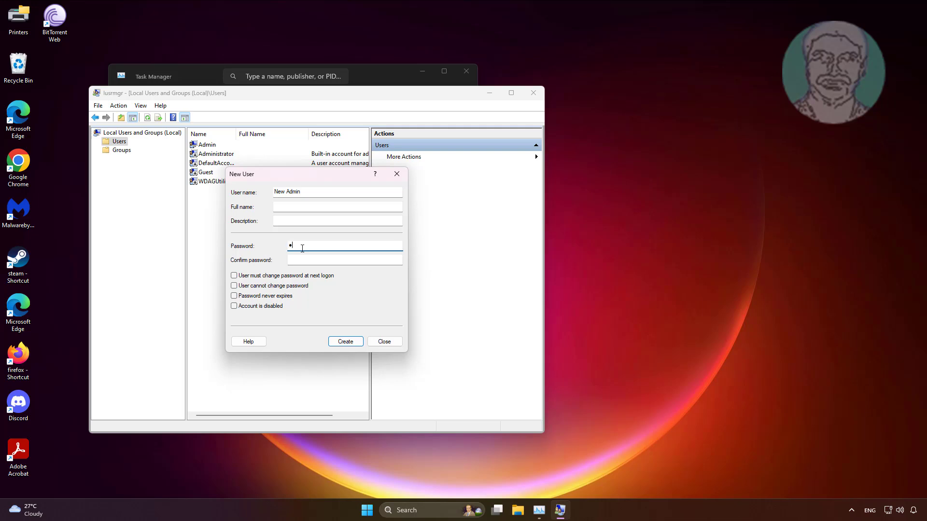
key(BackSpace)
text(•••••••••)
key(ctrl+a)
text(••••••••)
key(Tab)
text(••••••••)
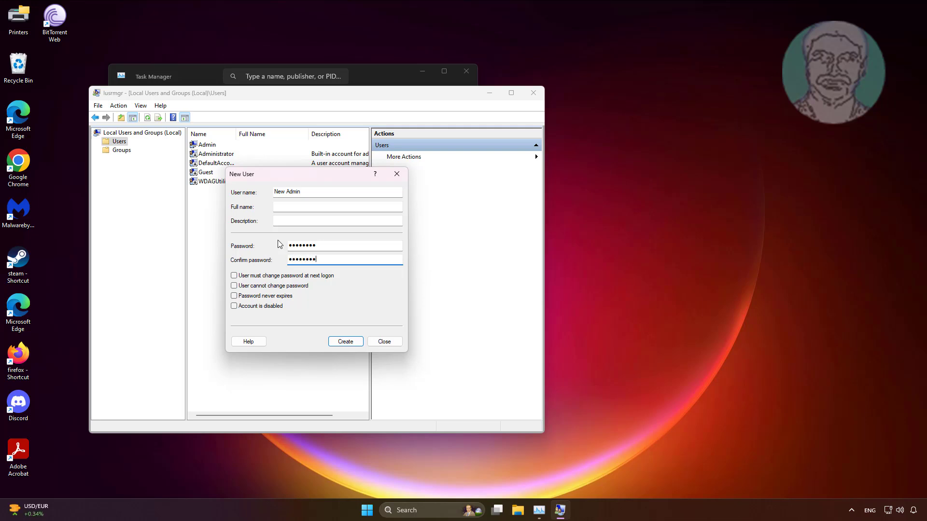
click(347, 342)
click(382, 343)
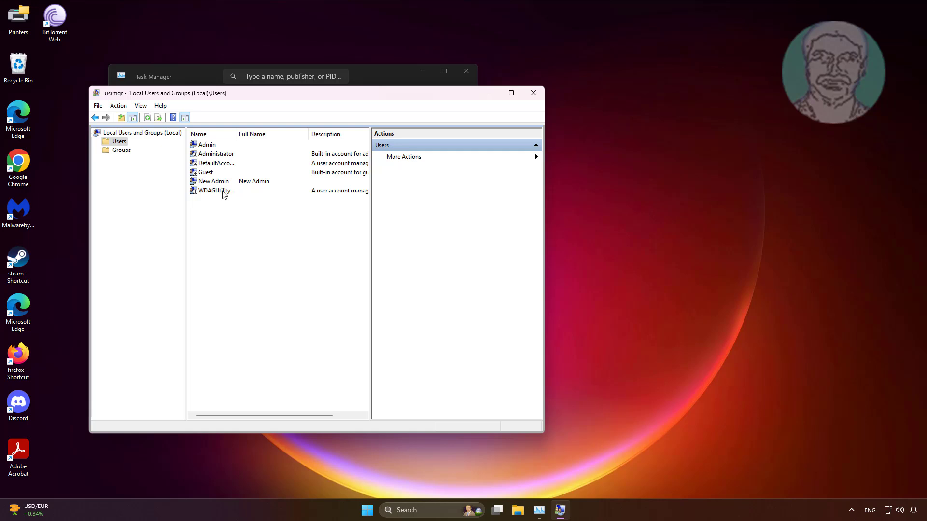
- Make the New Admin account a member of the Administrators group, apply the change and close Local Users and Groups
double_click(208, 182)
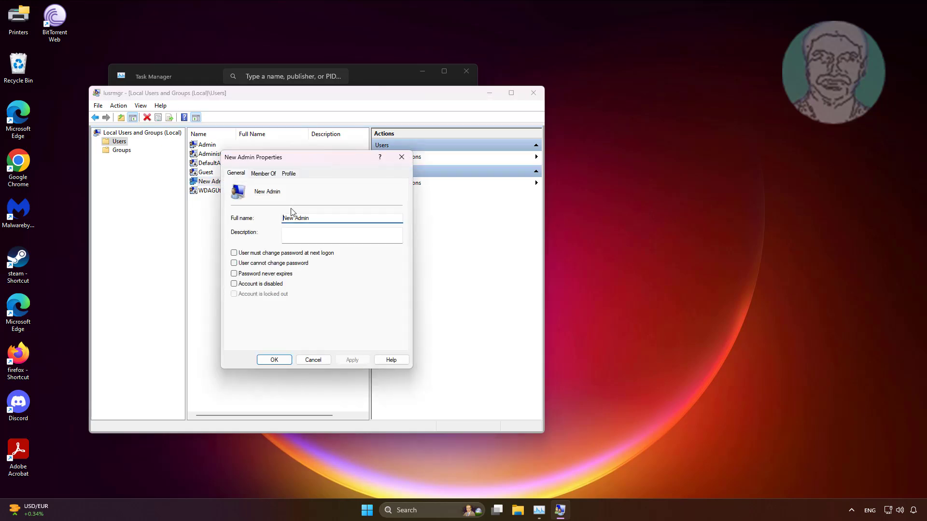
click(263, 174)
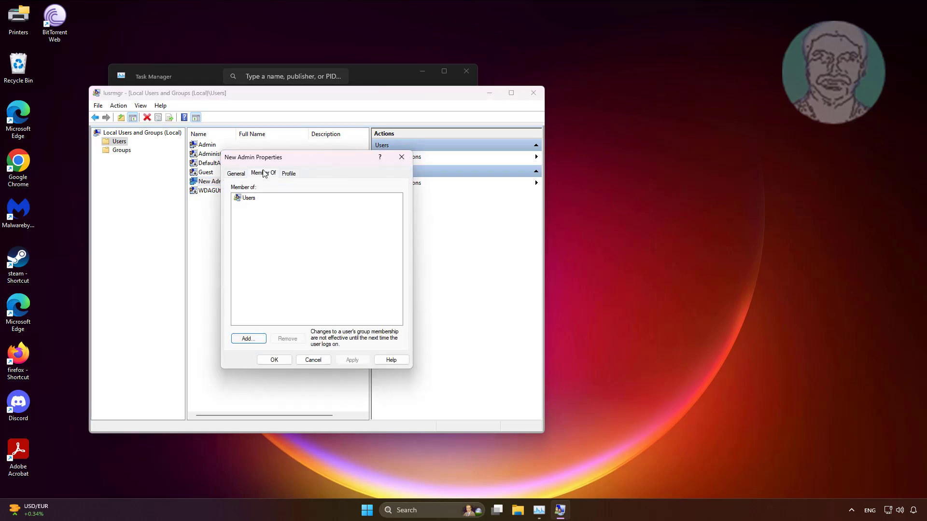
click(248, 338)
text(admi)
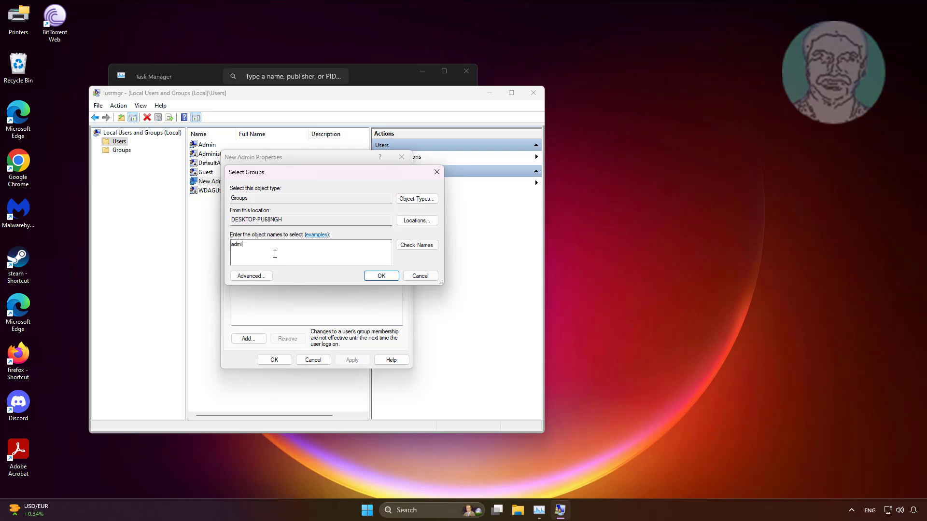
text(nsstrators)
click(417, 246)
click(381, 274)
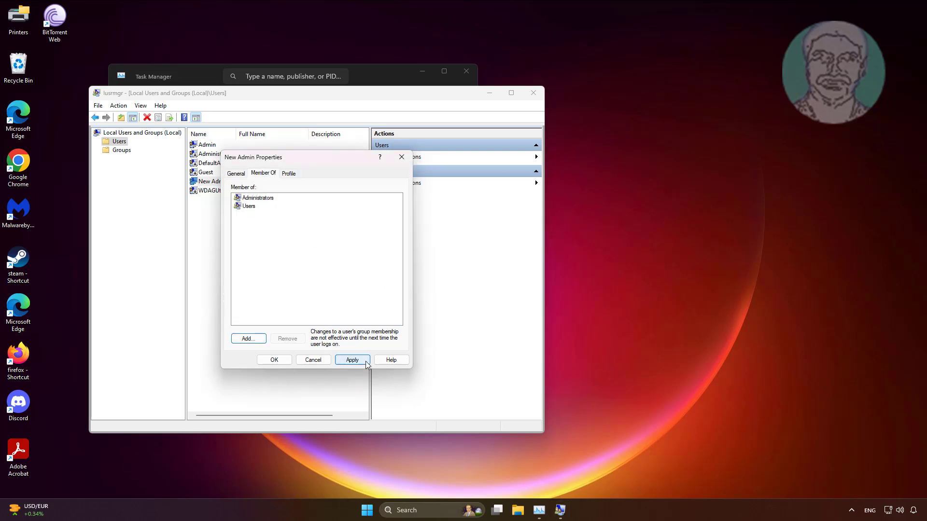
click(352, 360)
click(275, 360)
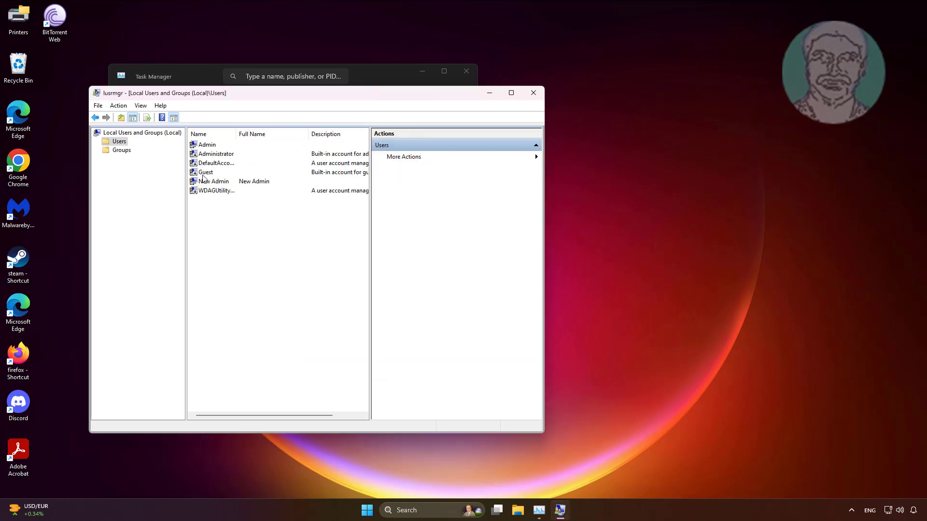
click(213, 182)
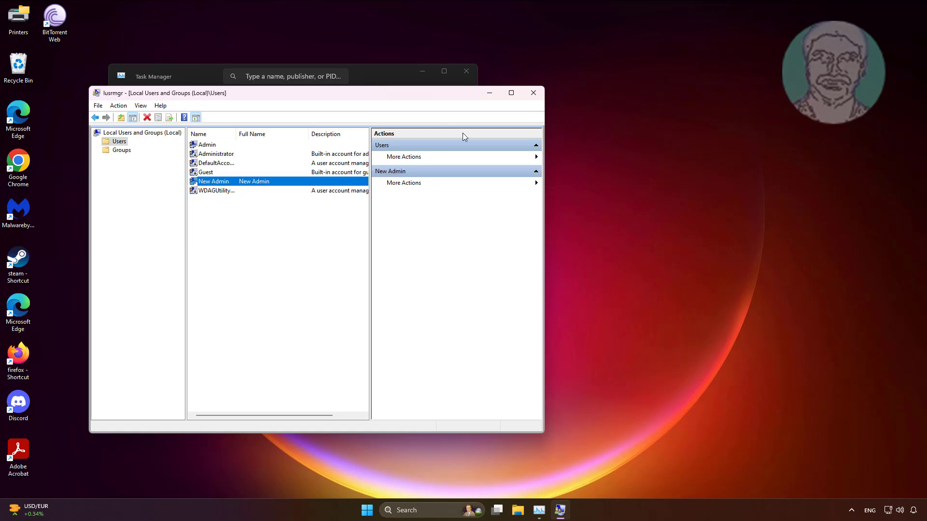
click(534, 94)
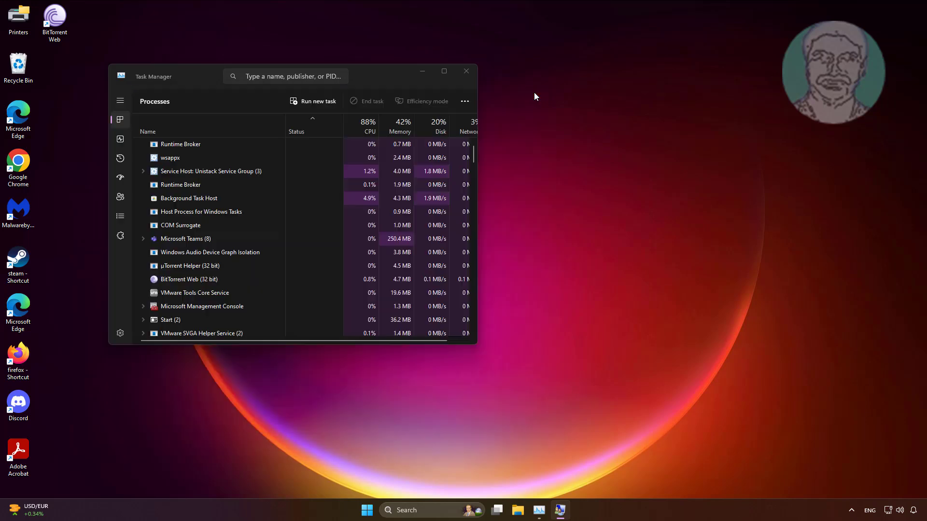
- Sign out of the current Windows session by running logoff as a new task from Task Manager
click(311, 102)
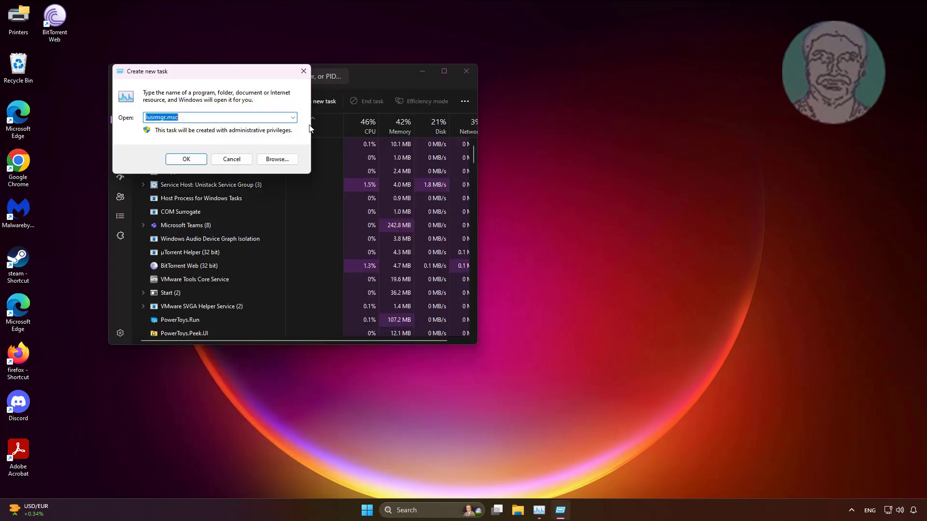
text(lo)
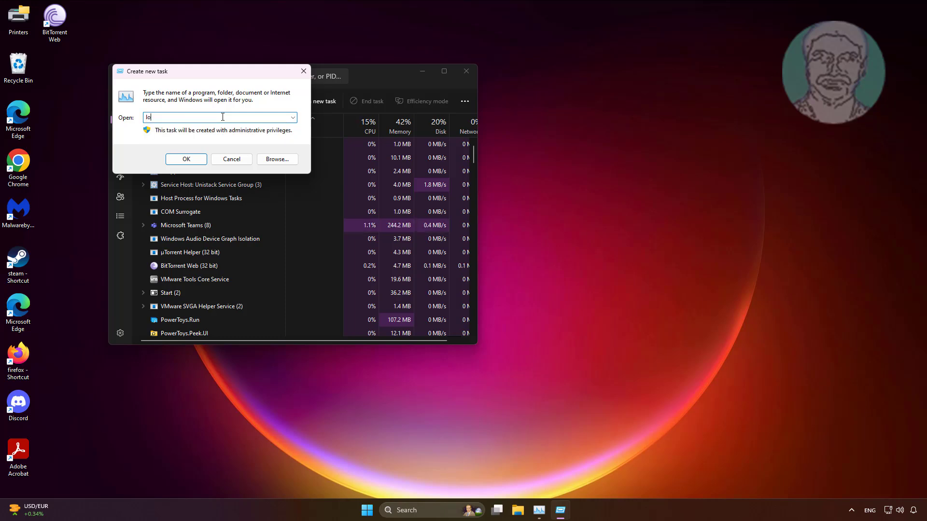
text(goff)
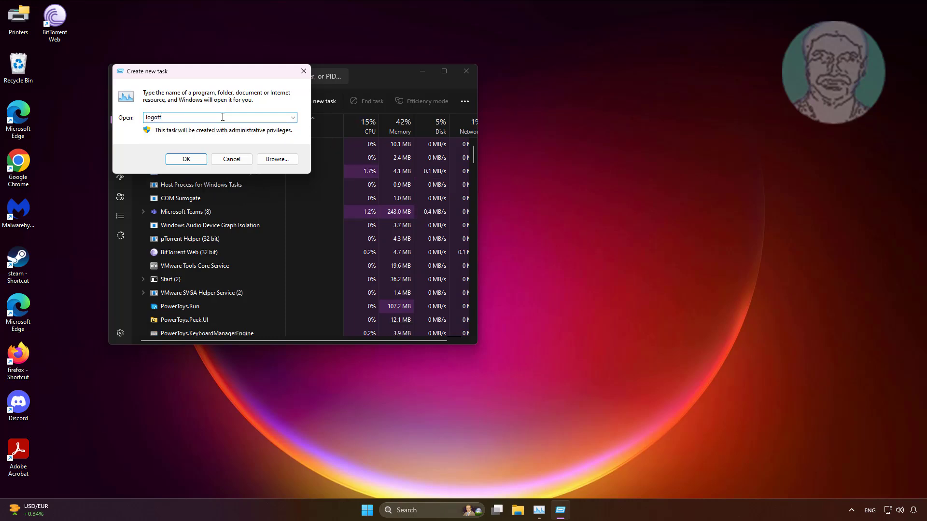
key(Return)
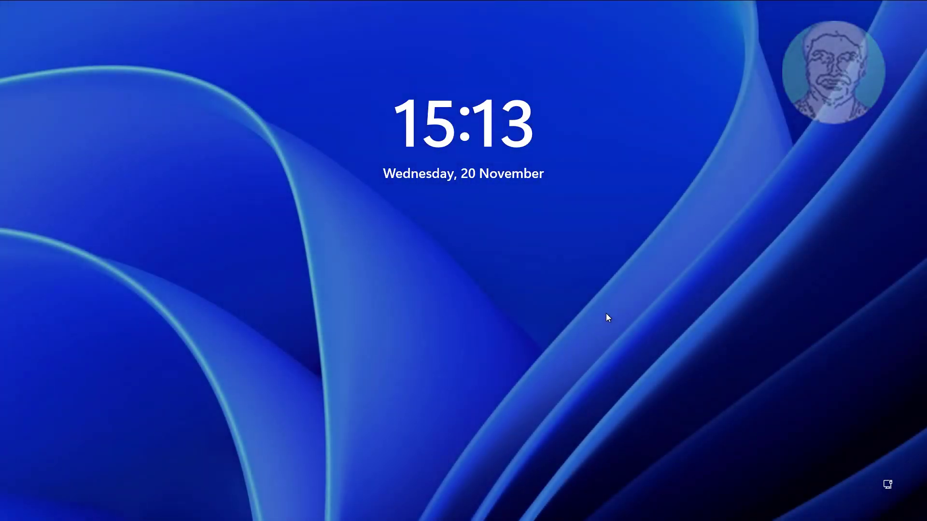
- Sign in to Windows with the New Admin account by entering its account password
click(576, 320)
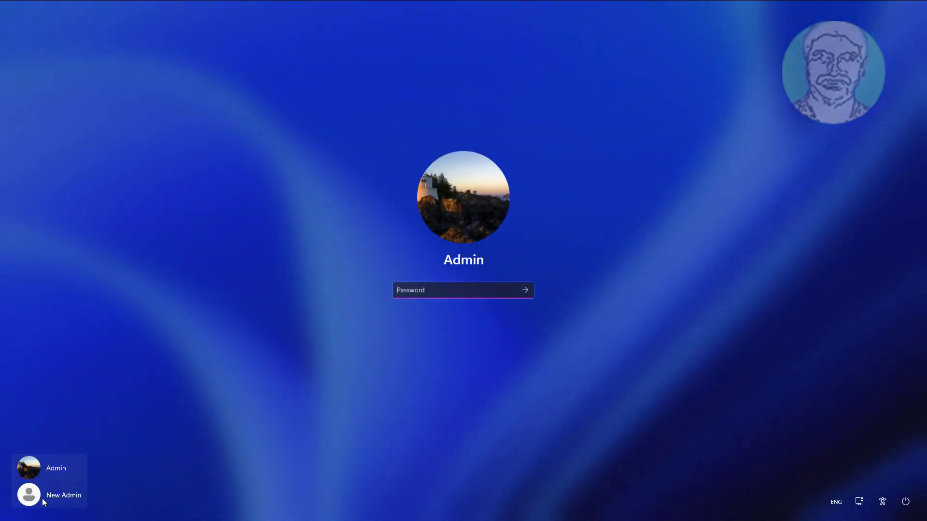
click(43, 501)
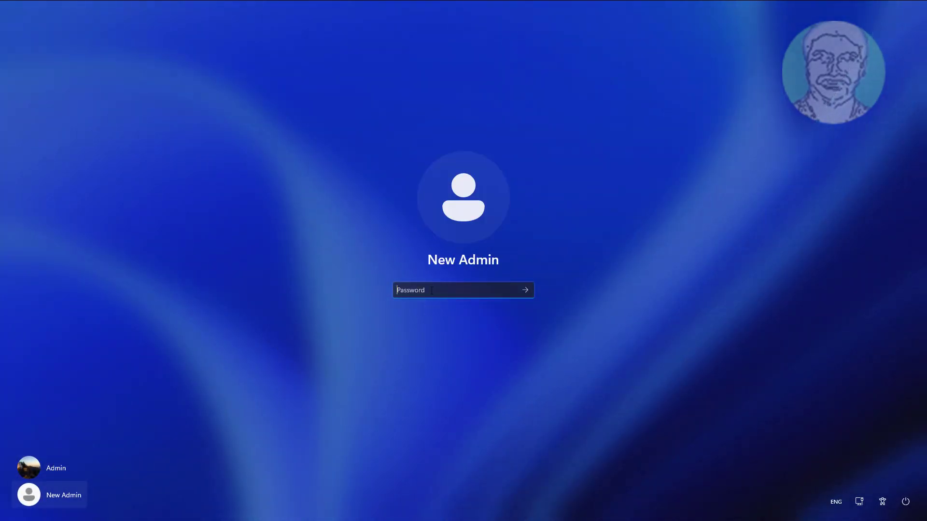
text(**********)
key(Return)
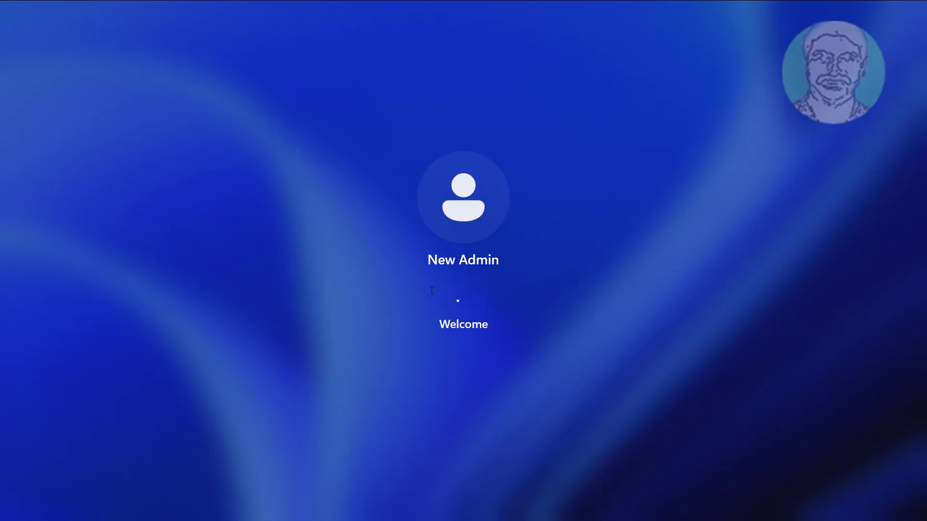